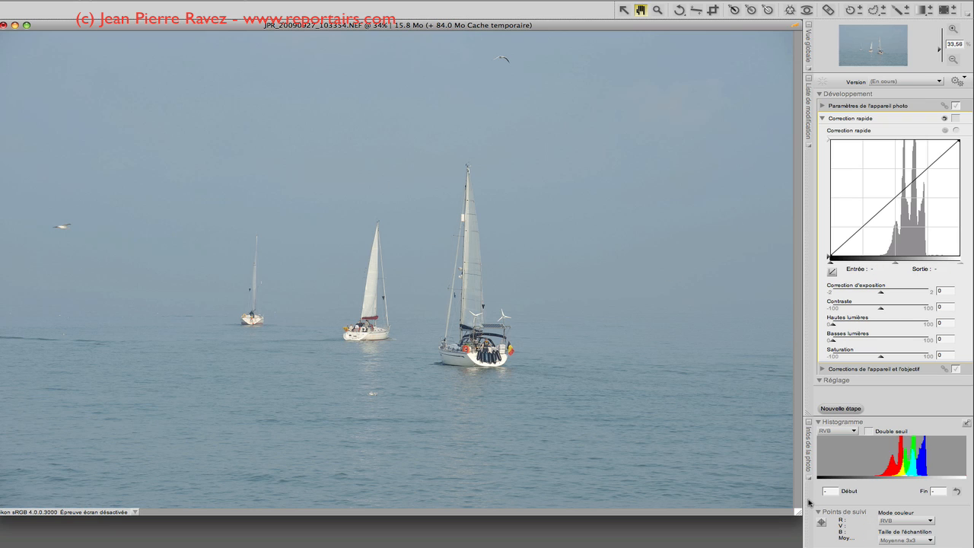
Step: Detach the photo info panel over the image and inspect the histogram at its enlarged size, returning it to normal size
drag(808, 502, 580, 142)
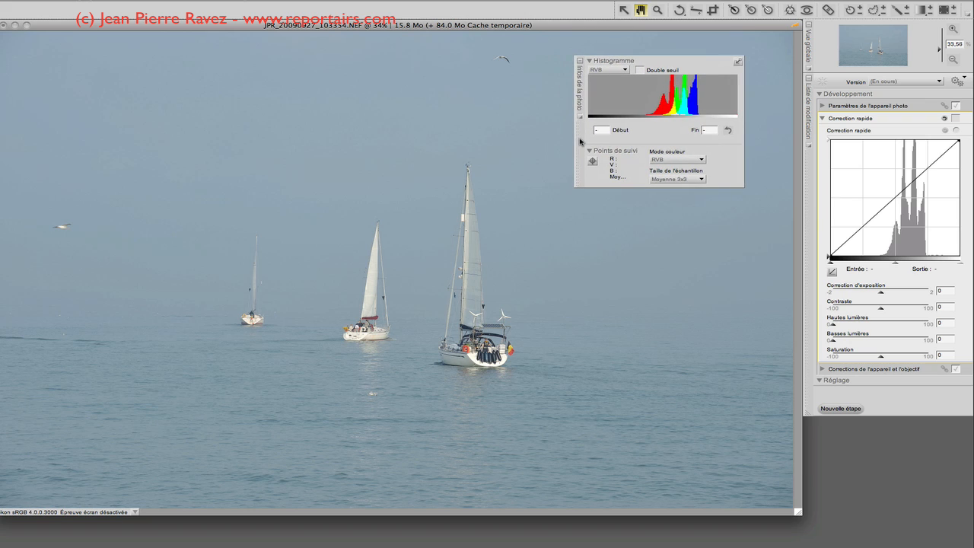
click(738, 62)
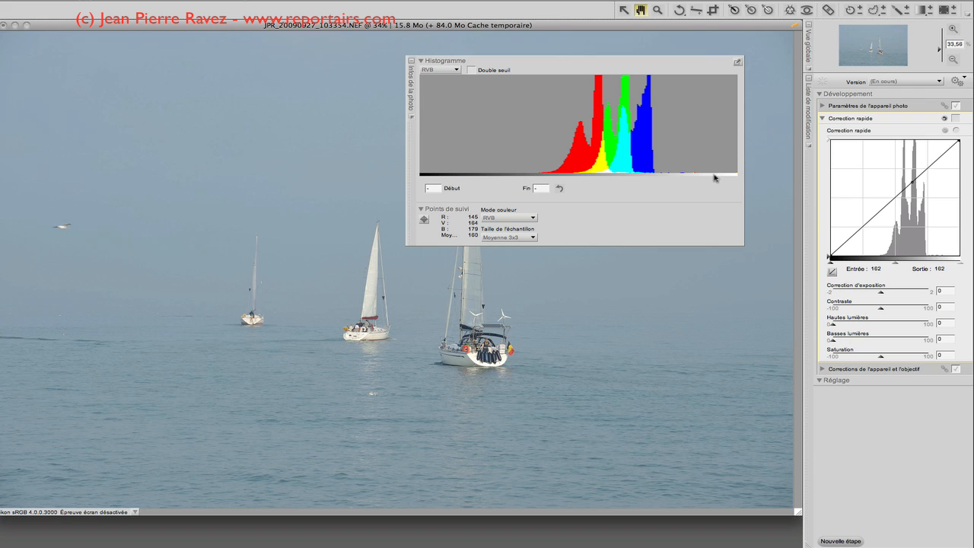
click(736, 64)
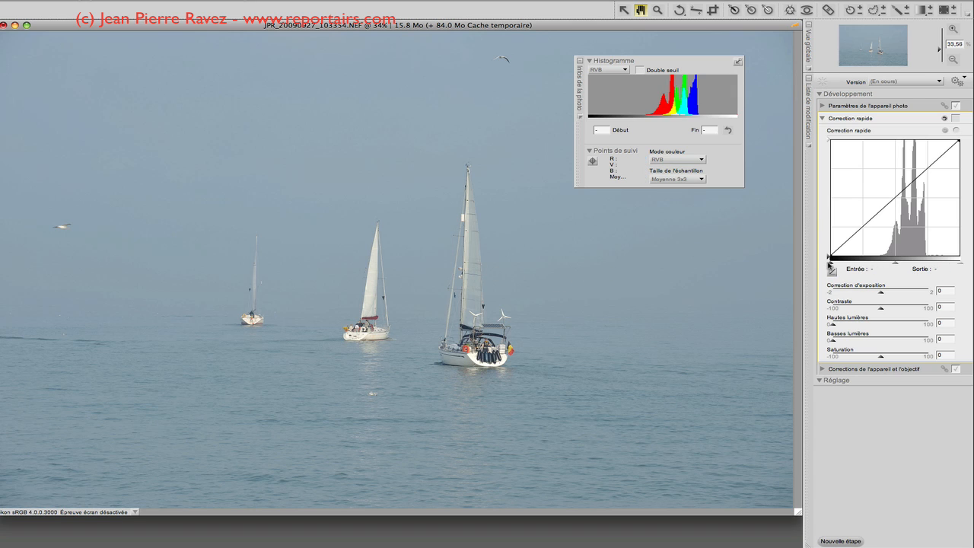
Step: Try raising the black point and lowering the white point on the quick correction curve, and reset the curve
drag(830, 260, 872, 264)
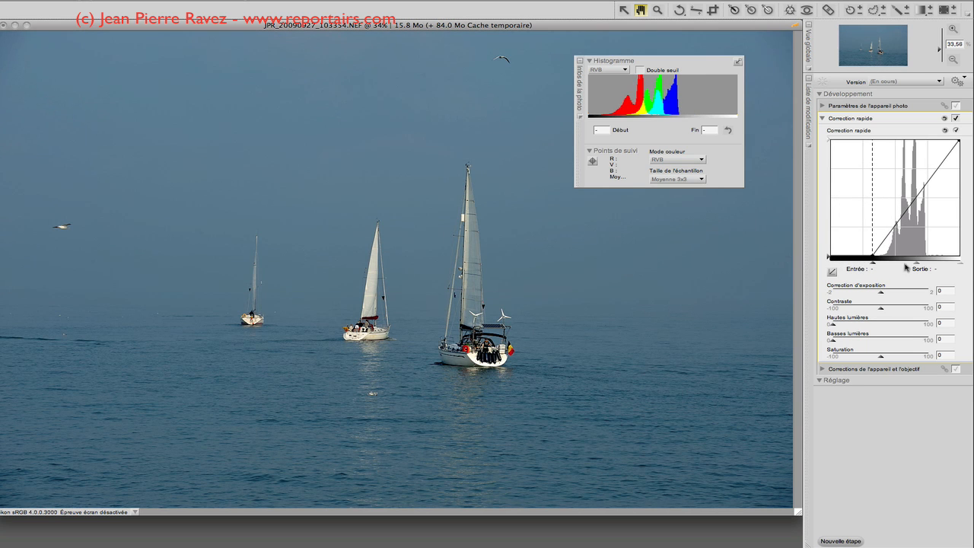
drag(960, 265, 944, 265)
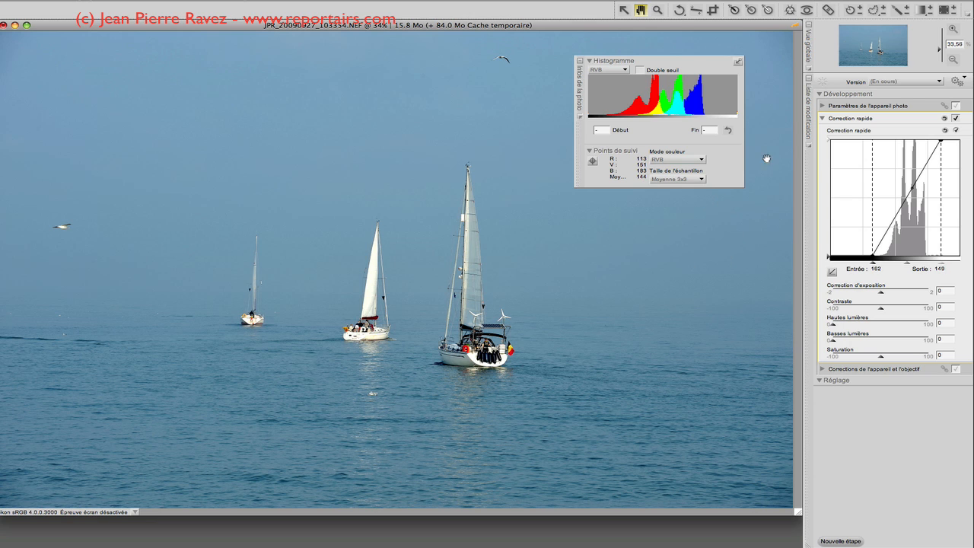
click(944, 131)
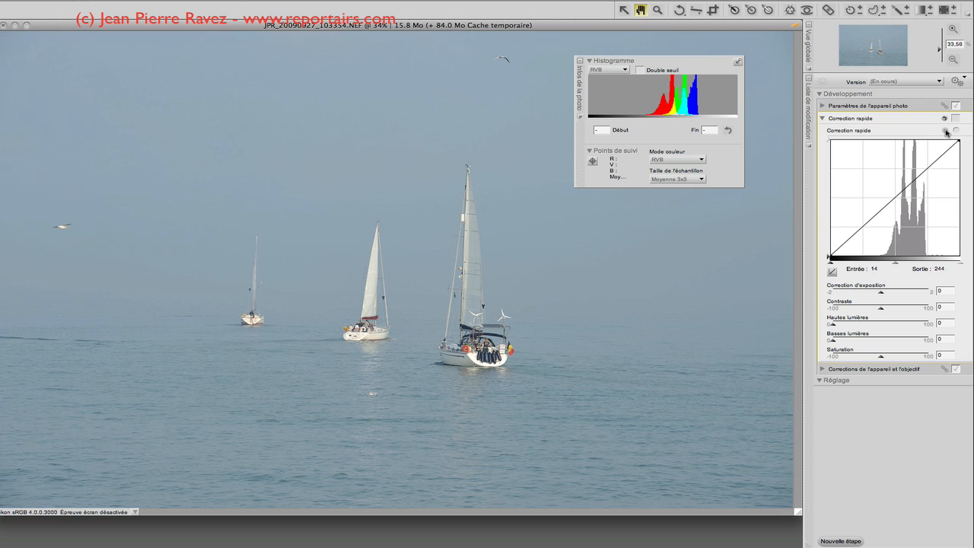
Step: Enable the histogram's double threshold and set its highlights threshold to 244 and its shadows threshold to 115
click(641, 70)
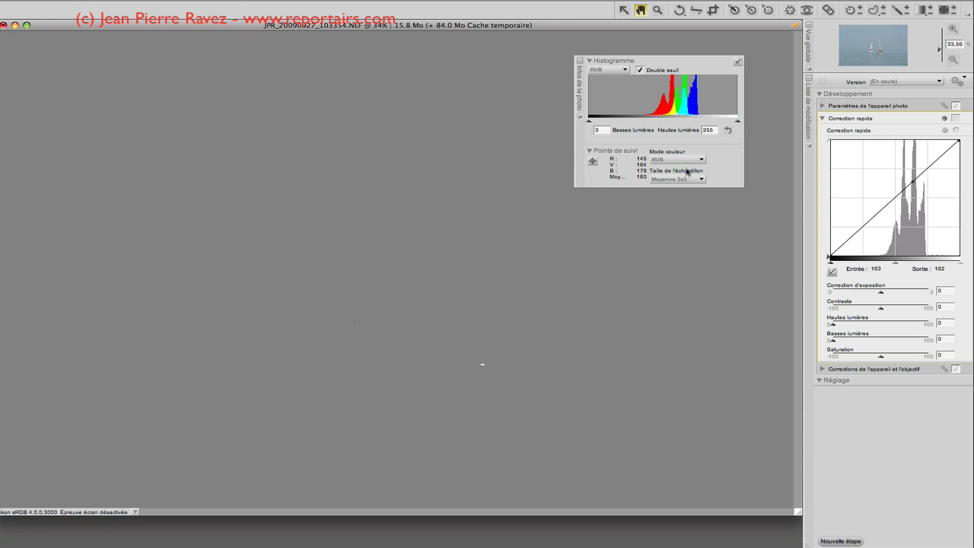
drag(737, 122, 731, 123)
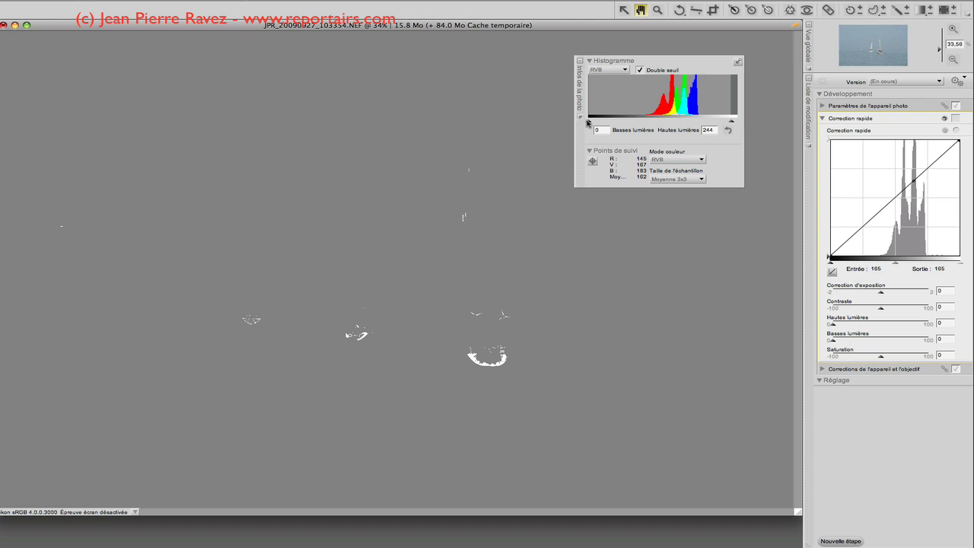
drag(590, 123, 643, 123)
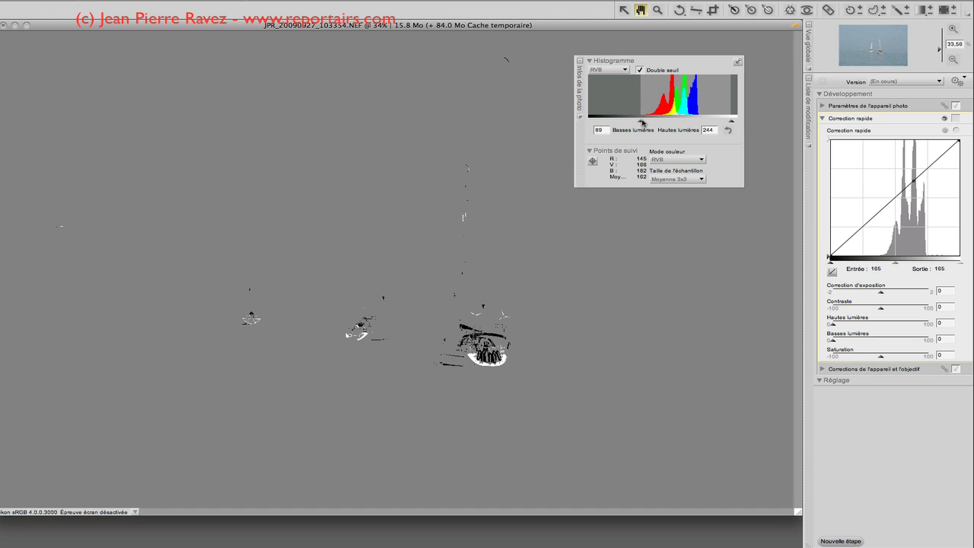
drag(642, 124, 645, 123)
mouse_move(644, 124)
mouse_down()
mouse_move(668, 123)
mouse_move(657, 124)
mouse_up()
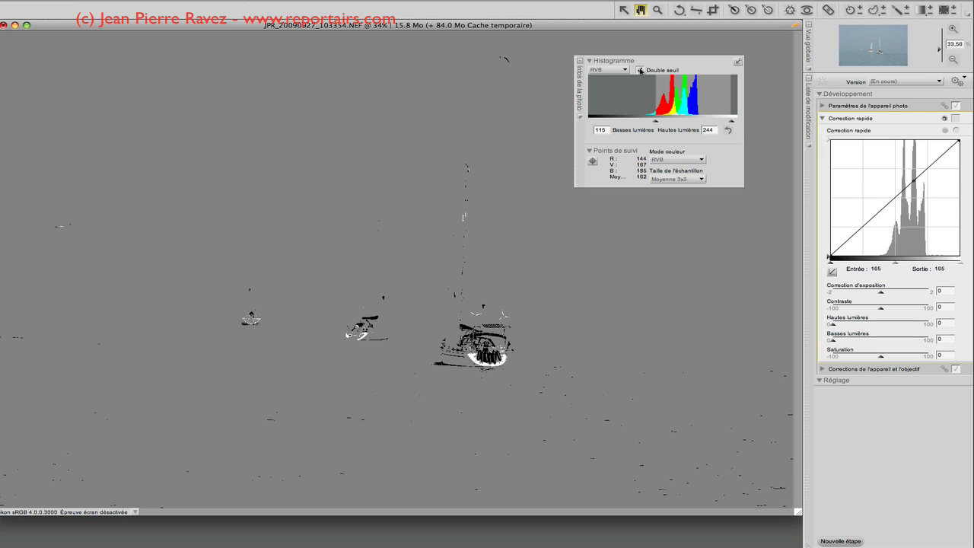
click(640, 70)
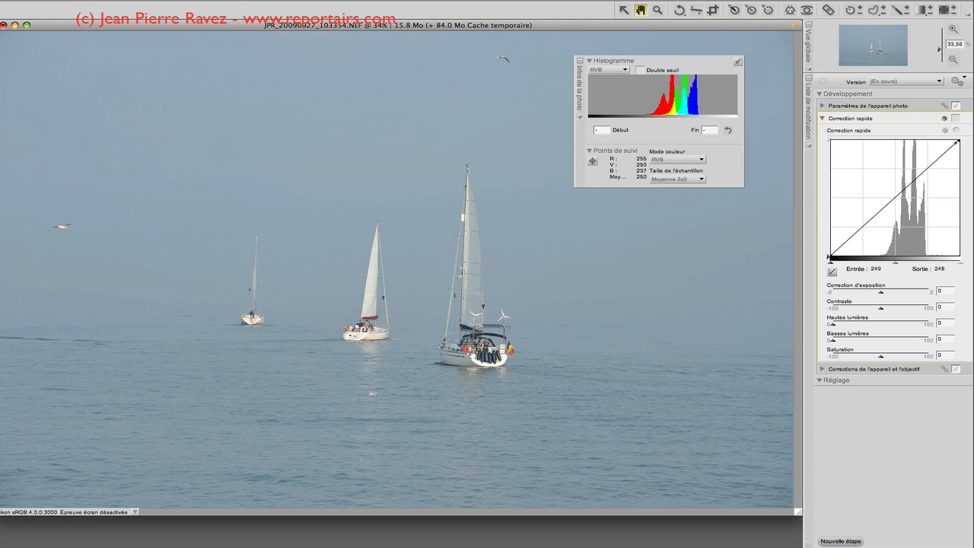
click(639, 70)
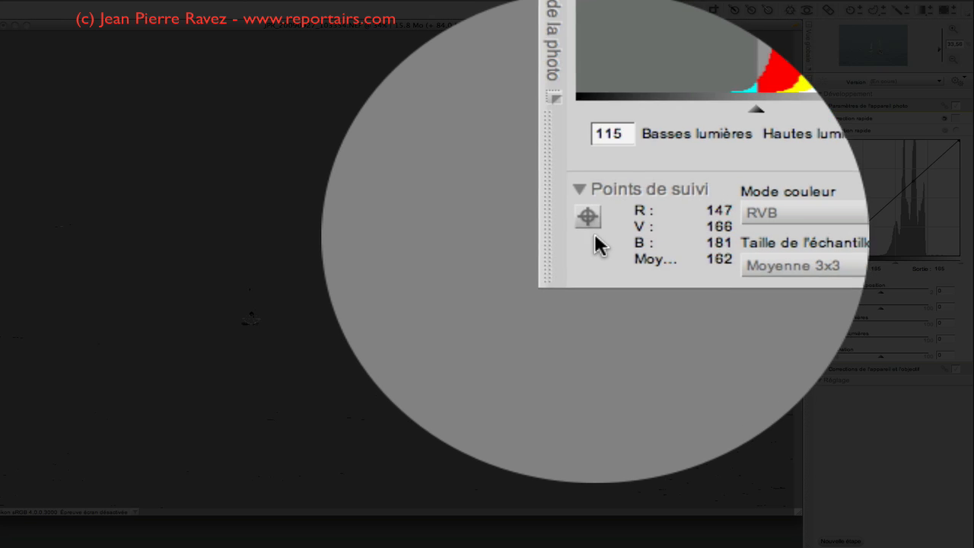
Step: Add tracking points on the white stern and the dark fenders of the largest sailboat, and turn off the double threshold
click(618, 240)
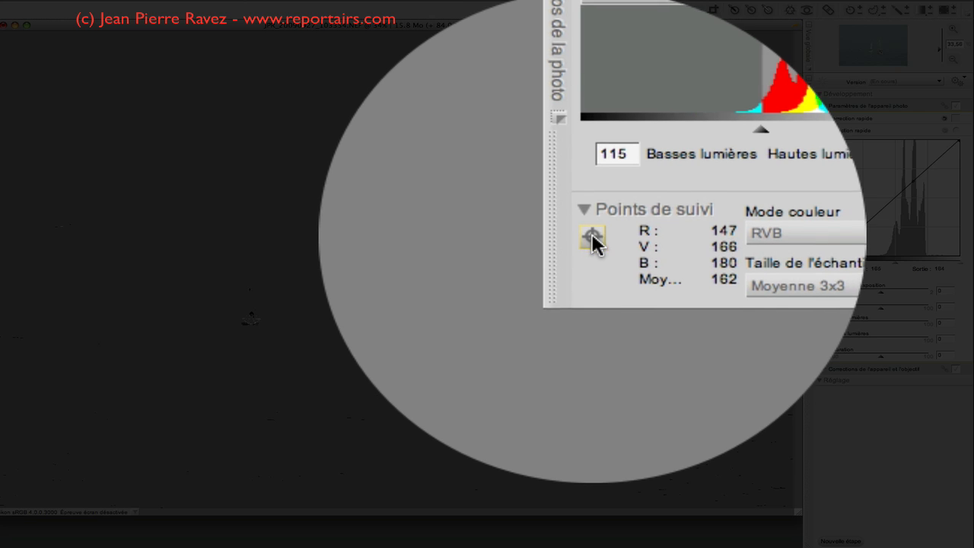
click(592, 235)
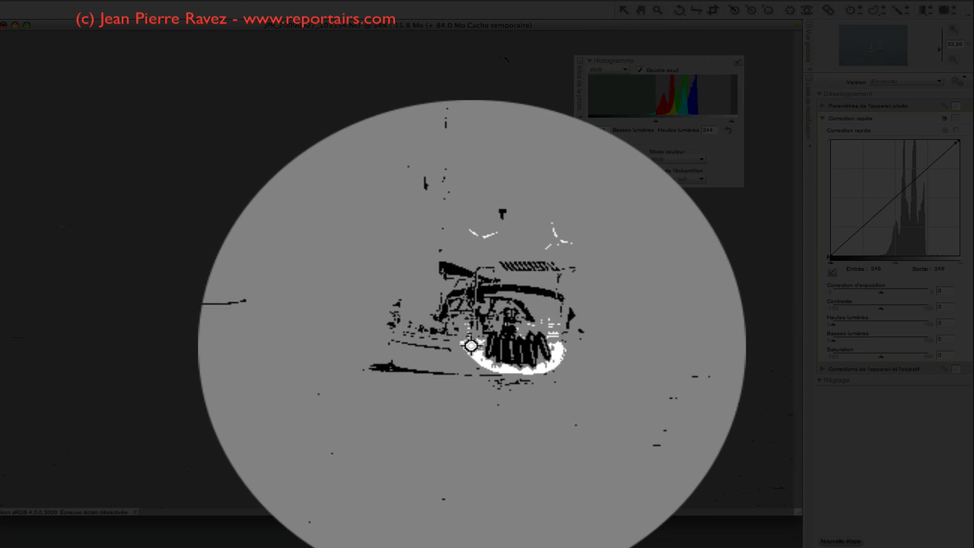
click(471, 346)
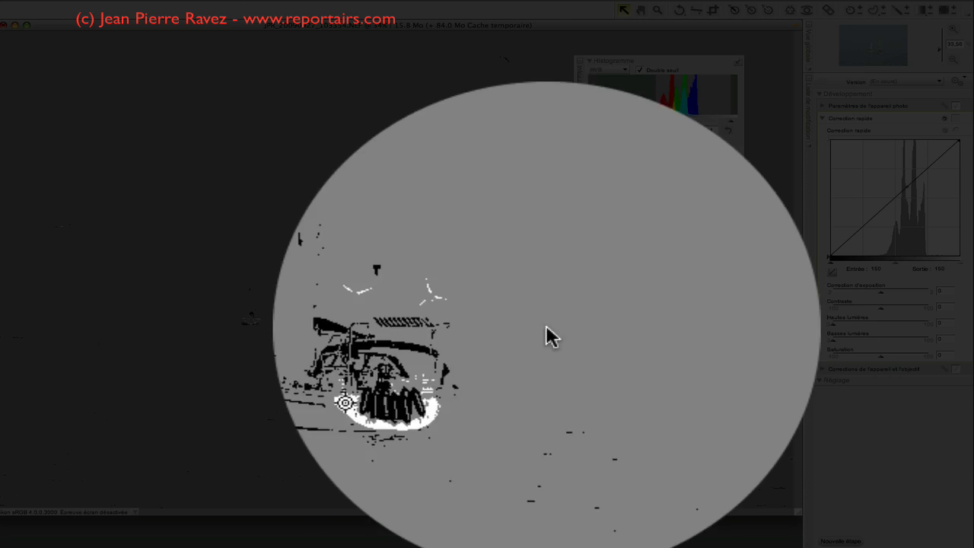
click(592, 237)
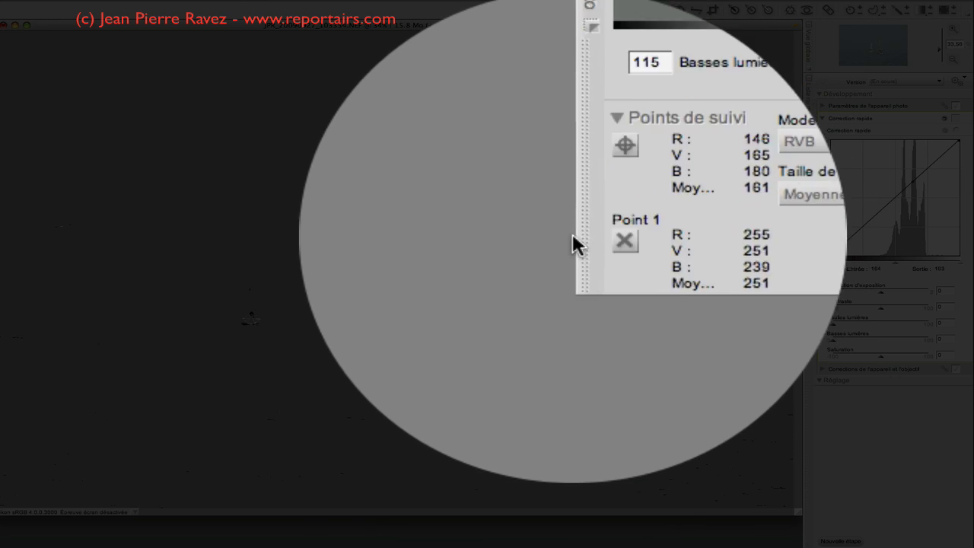
drag(491, 343, 487, 346)
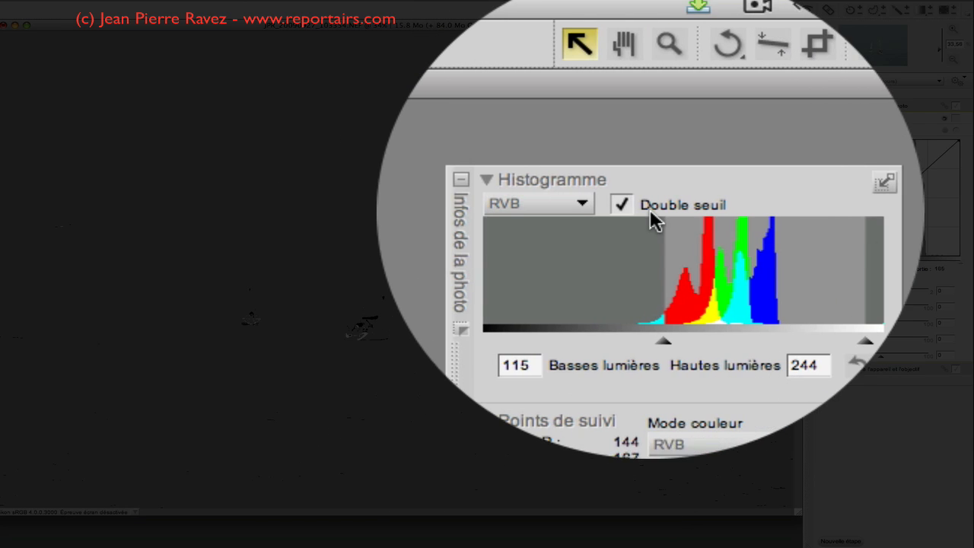
click(640, 69)
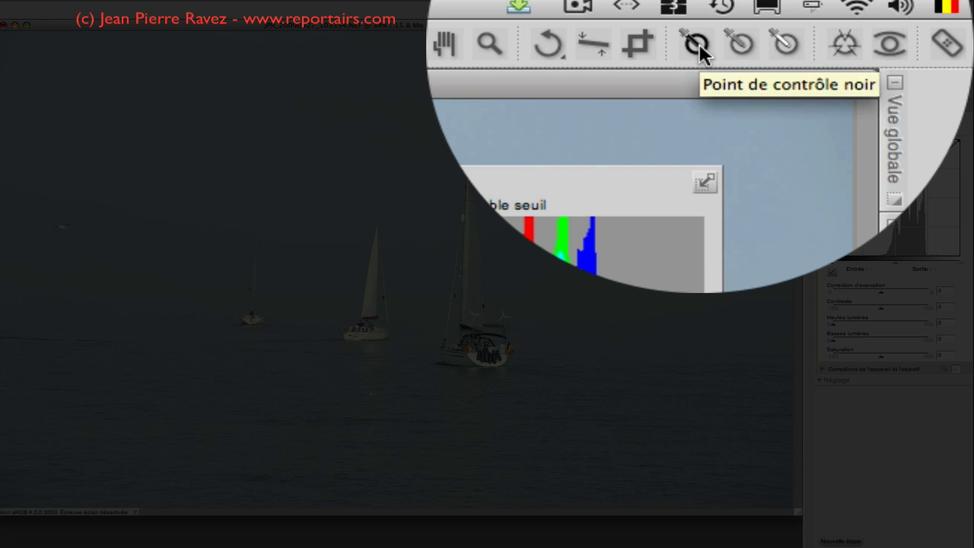
Step: Place a black control point on the tracking point at the sailboat's dark fenders and adjust its luminosity
click(699, 43)
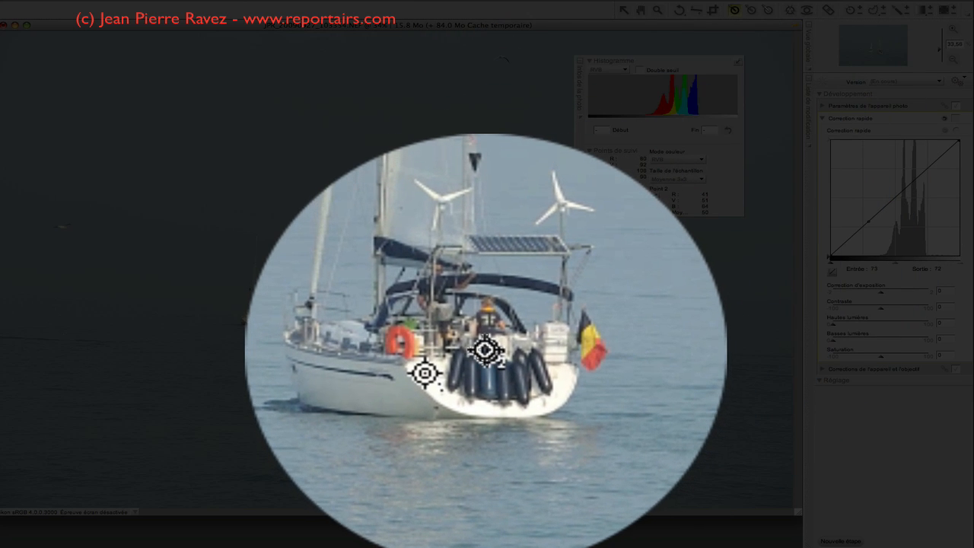
click(484, 350)
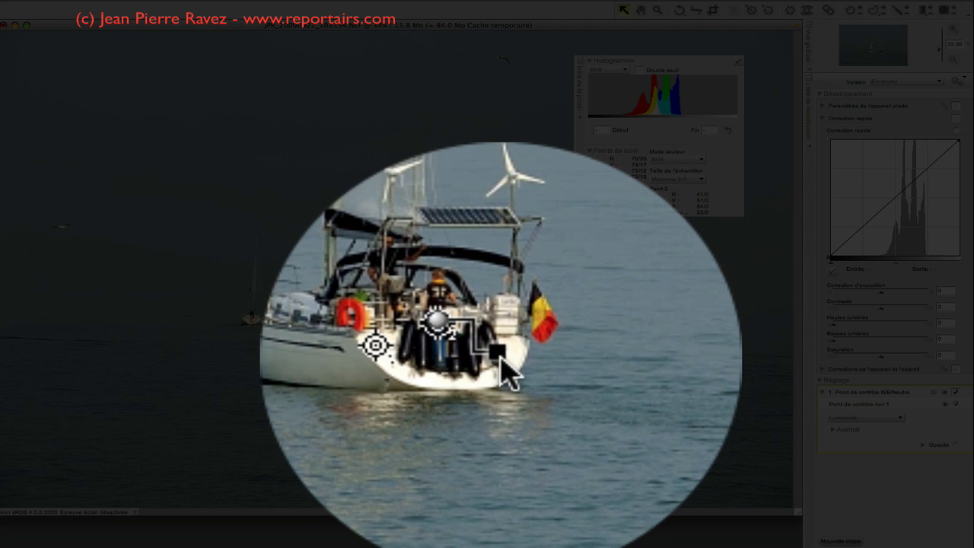
drag(500, 363, 506, 365)
drag(511, 373, 510, 359)
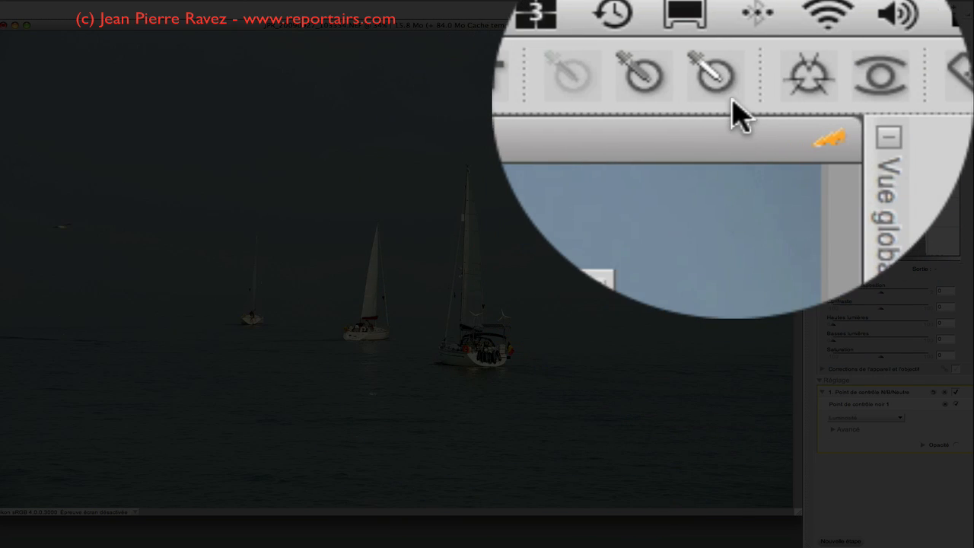
Step: Place a white control point on the tracking point at the sailboat's white stern and adjust its luminosity
click(767, 9)
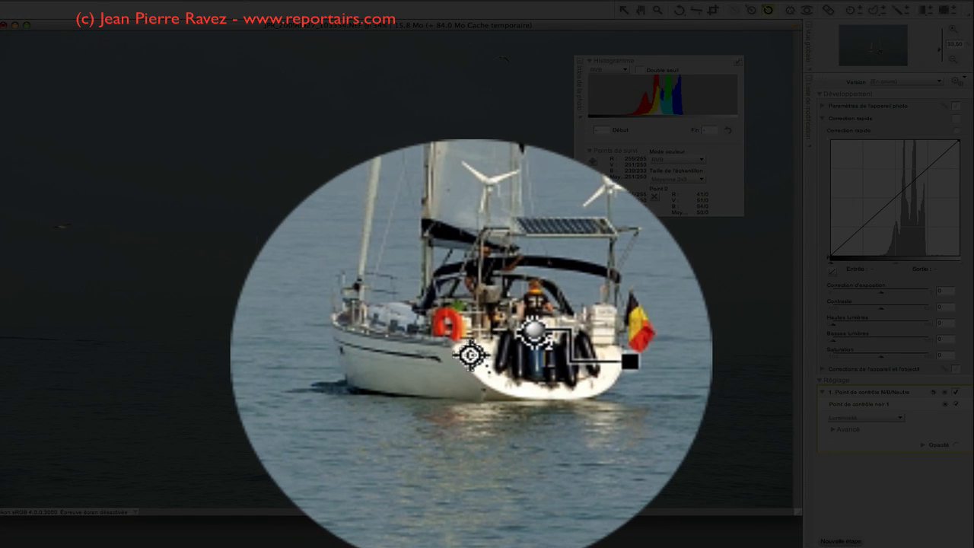
click(470, 355)
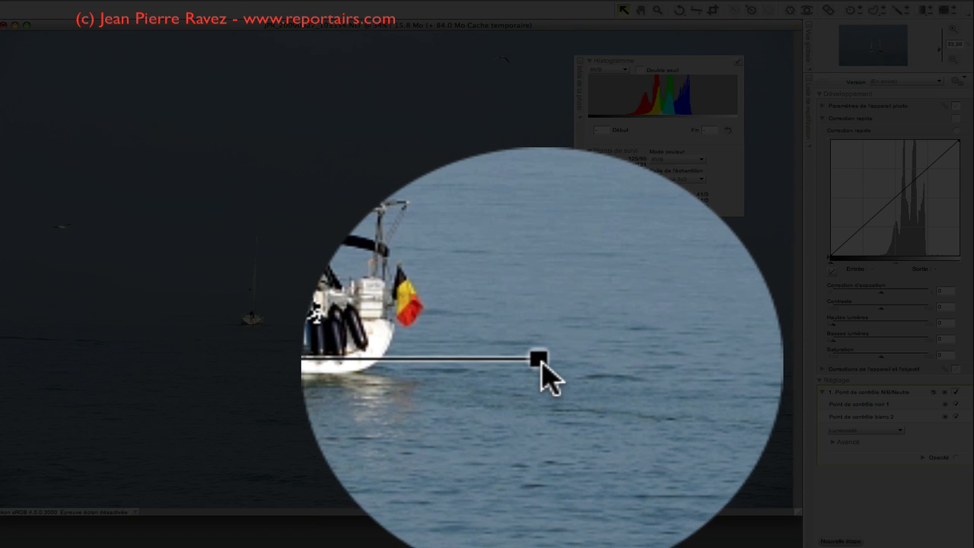
mouse_move(541, 364)
mouse_down()
mouse_move(533, 373)
mouse_move(530, 358)
mouse_up()
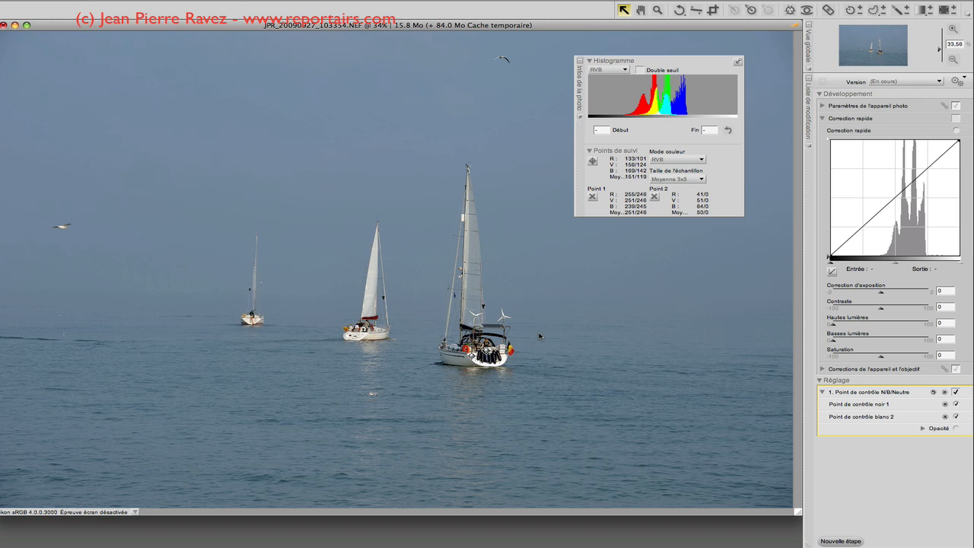
Step: Delete both tracking points and dock the photo info panel back in its original place
click(822, 391)
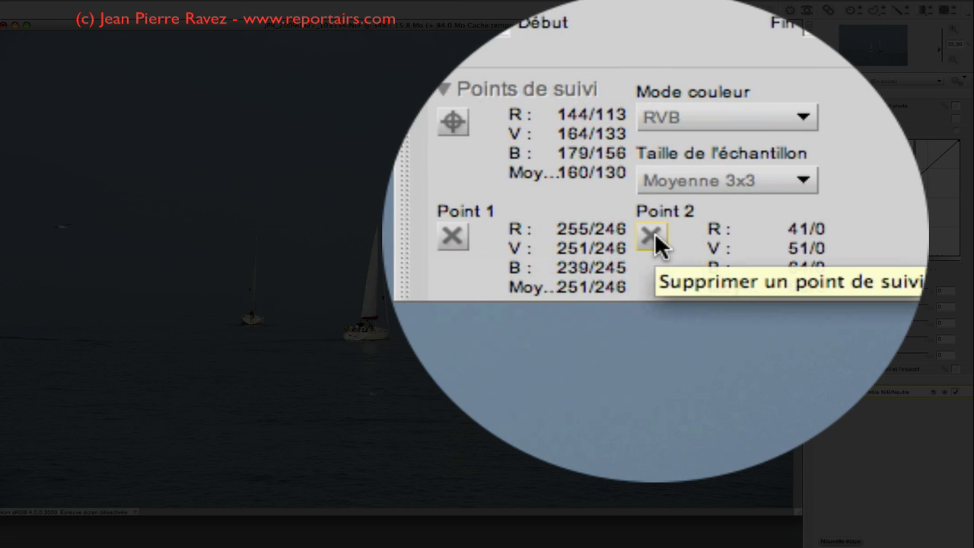
click(654, 234)
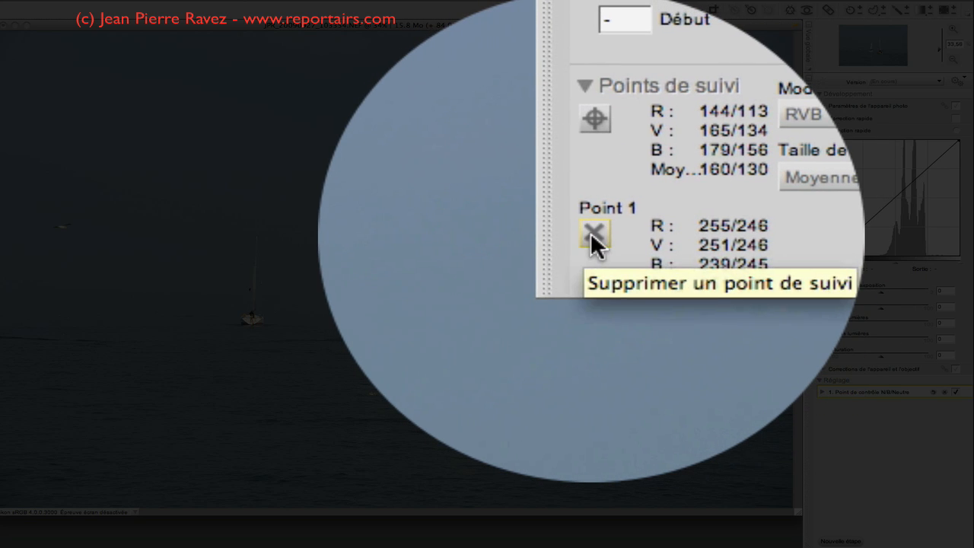
click(592, 235)
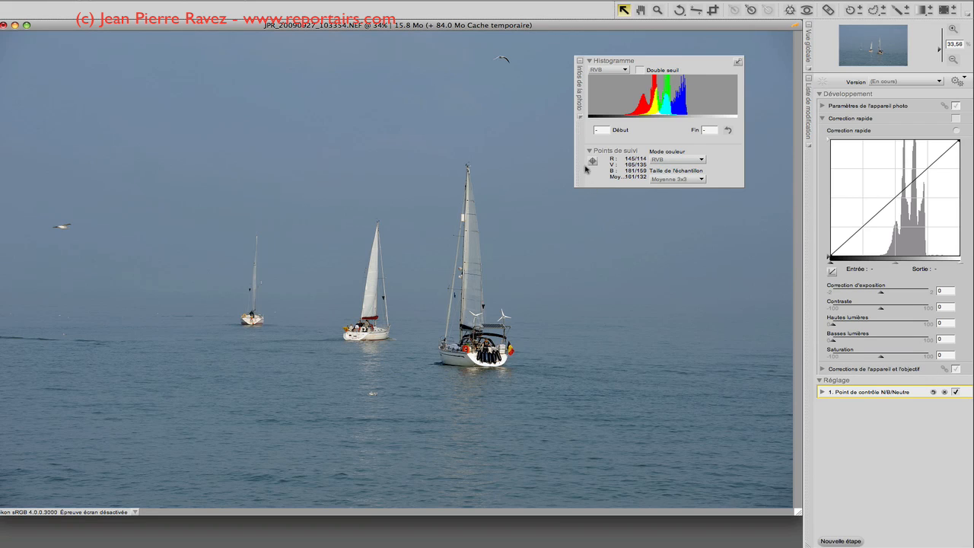
click(579, 119)
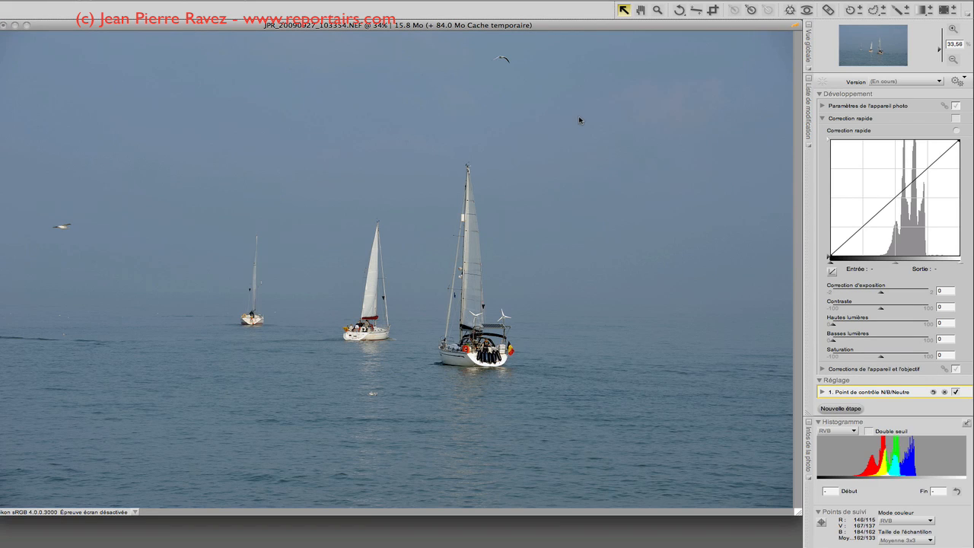